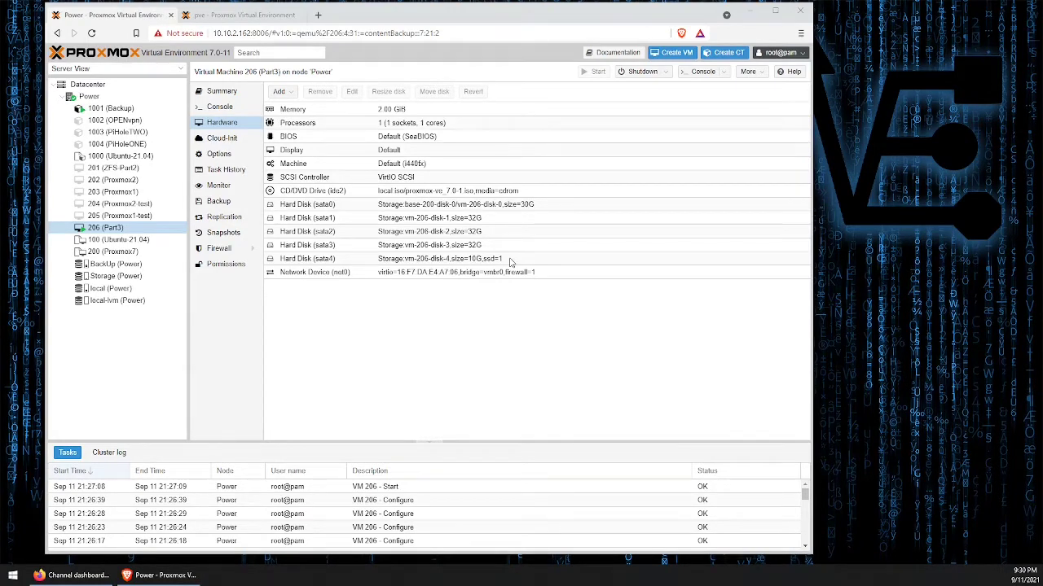
- Switch to the pve node's browser page and review the device status details of the ZFS pool part3
{"action": "key", "text": "ctrl+Tab"}
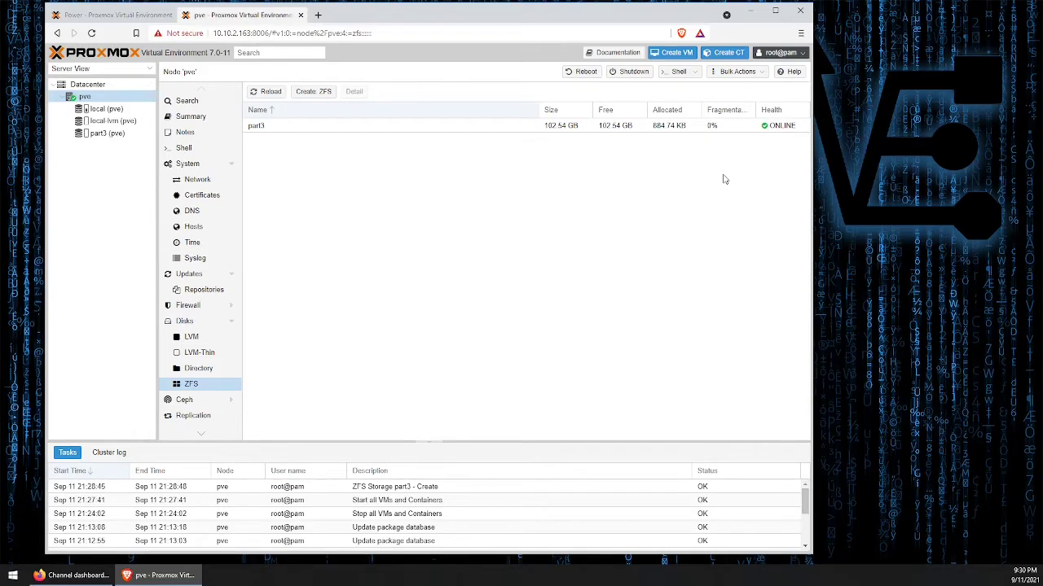
{"action": "left_click", "coordinate": [338, 131]}
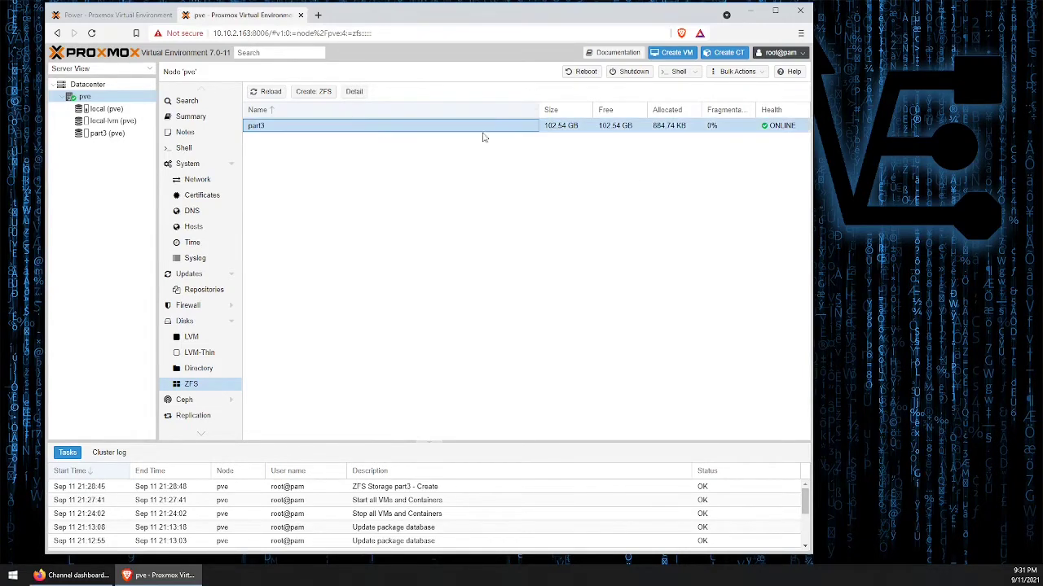
{"action": "left_click", "coordinate": [358, 93]}
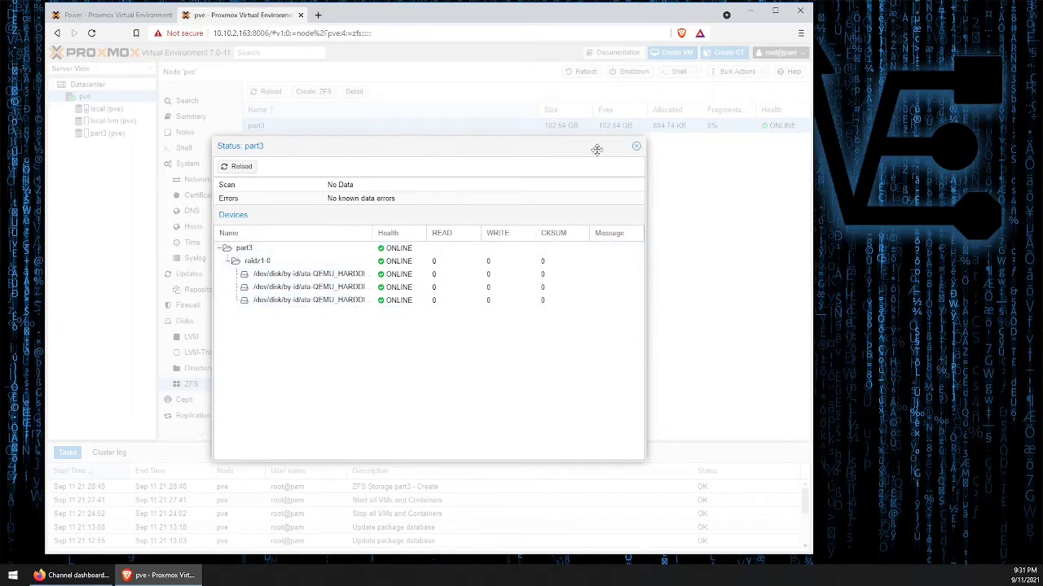
{"action": "left_click", "coordinate": [636, 147]}
- Open a shell on the pve node and list its block devices with lsblk
{"action": "left_click", "coordinate": [676, 72]}
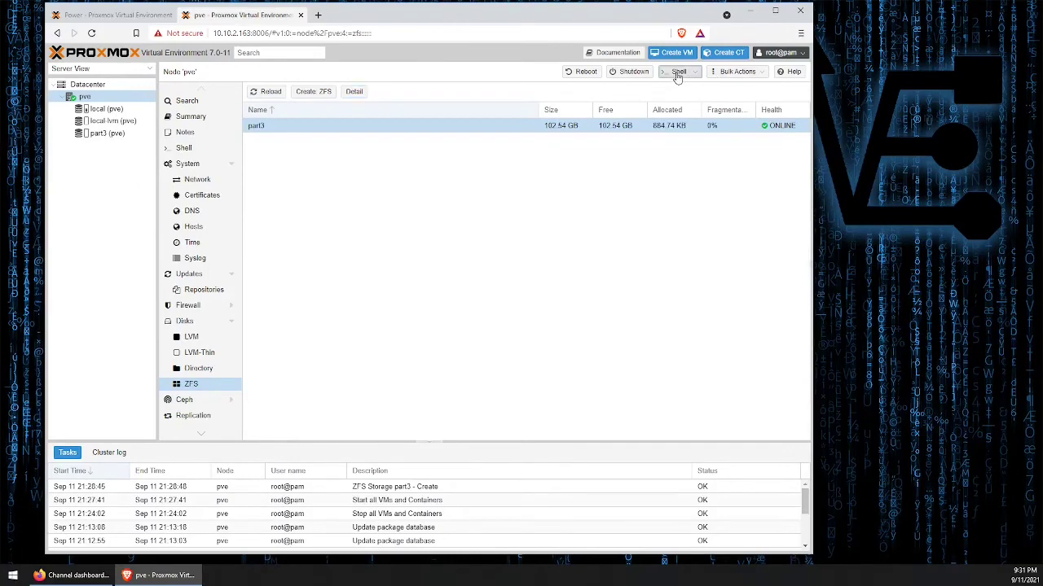
{"action": "left_click_drag", "start_coordinate": [855, 12], "coordinate": [708, 137]}
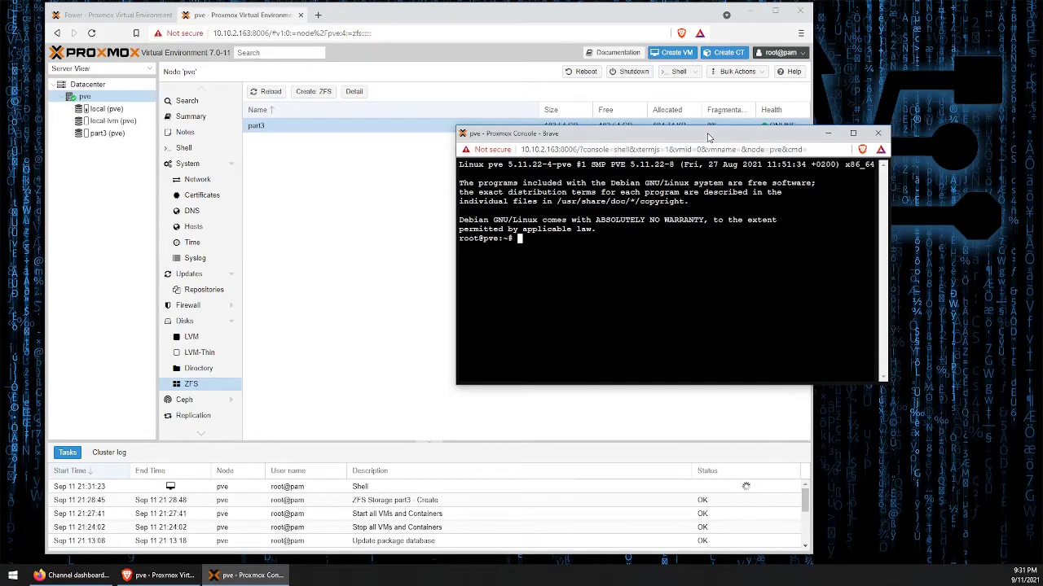
{"action": "type", "text": "lsblk"}
{"action": "key", "text": "Return"}
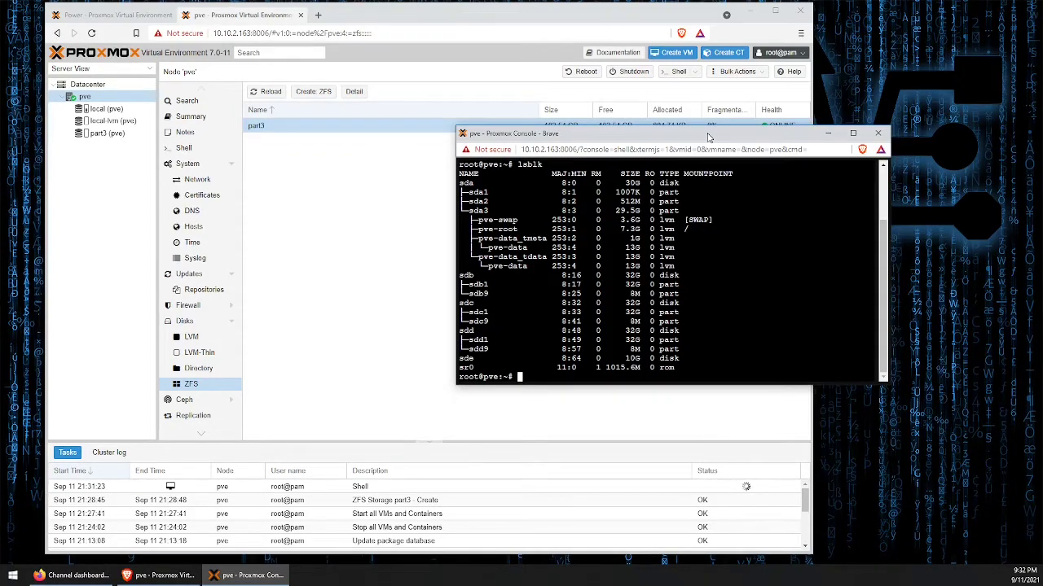
- Start fdisk on the unpartitioned 10G disk /dev/sde
{"action": "type", "text": "fdisk /dev/sde"}
{"action": "key", "text": "Return"}
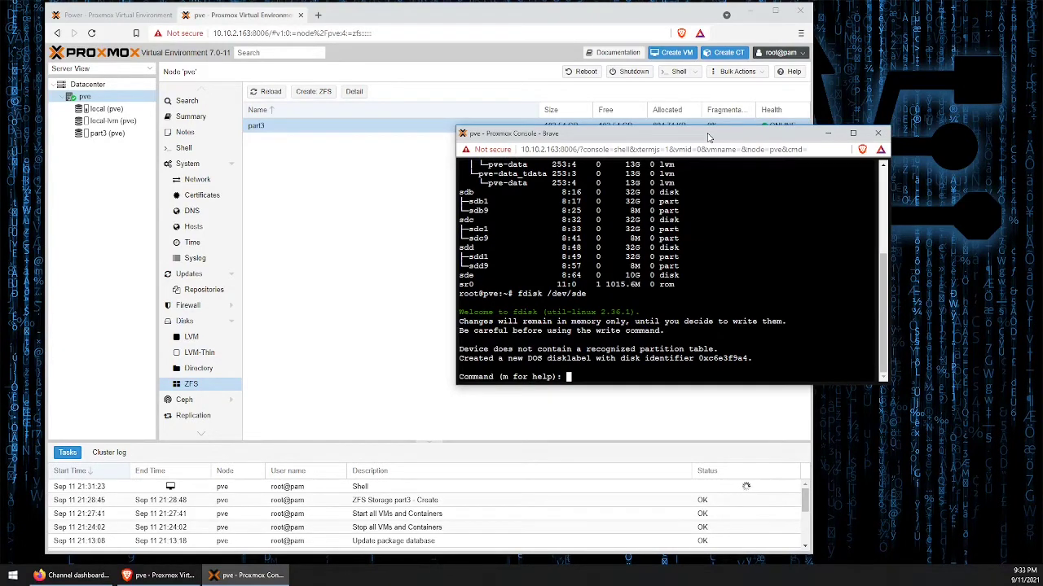
- Begin a new primary partition number 1 on /dev/sde, accepting the default first sector
{"action": "type", "text": "n"}
{"action": "key", "text": "Return"}
{"action": "type", "text": "p"}
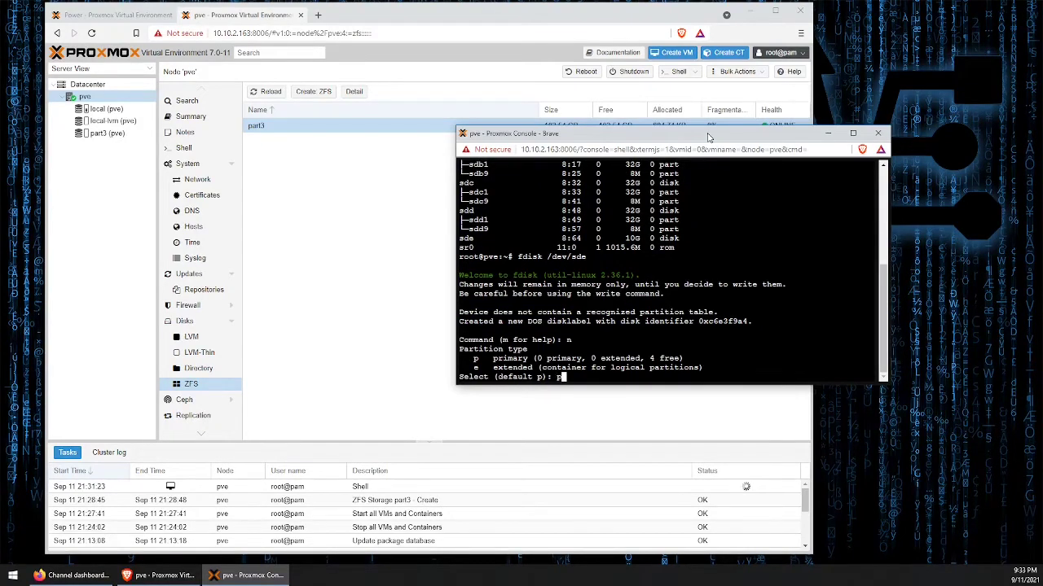
{"action": "key", "text": "Return"}
{"action": "type", "text": "1"}
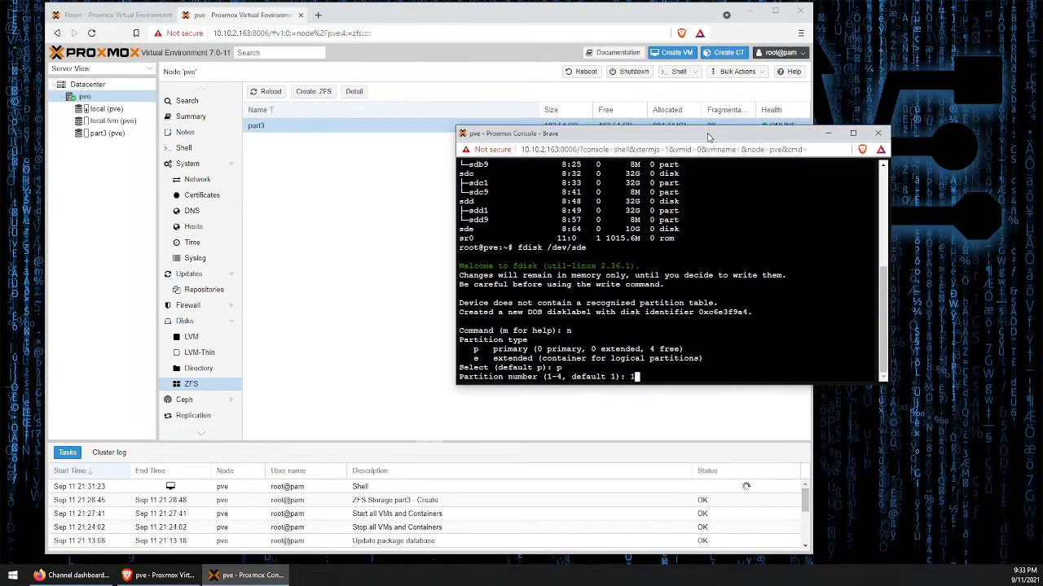
{"action": "key", "text": "Return"}
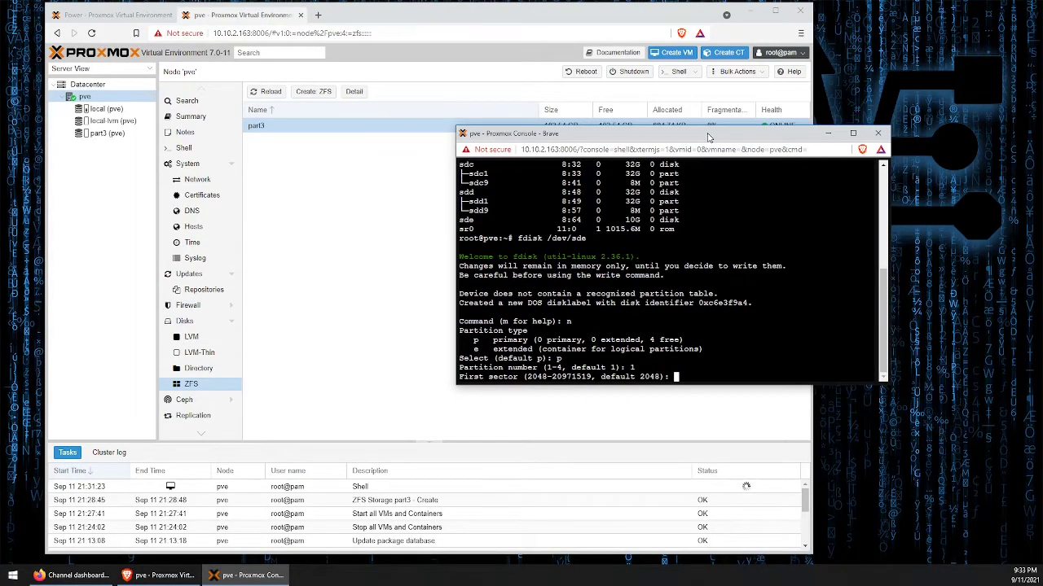
{"action": "key", "text": "Return"}
- Switch to Calculator, divide the maximum sector number 20971519 by 2, and move its window clear of the console
{"action": "key", "text": "super"}
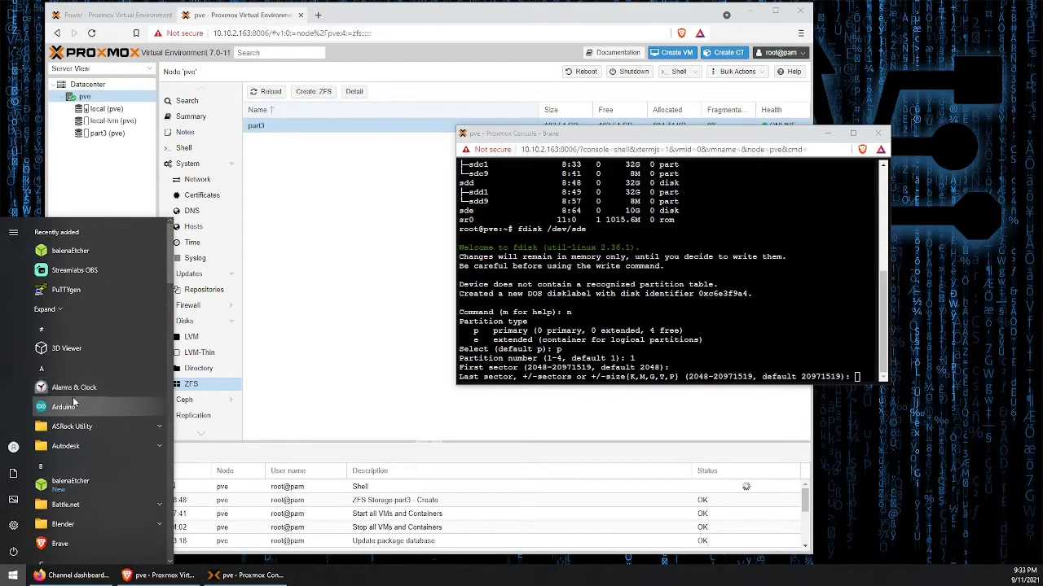
{"action": "scroll", "coordinate": [77, 407], "scroll_direction": "down", "scroll_amount": 3}
{"action": "left_click", "coordinate": [98, 484]}
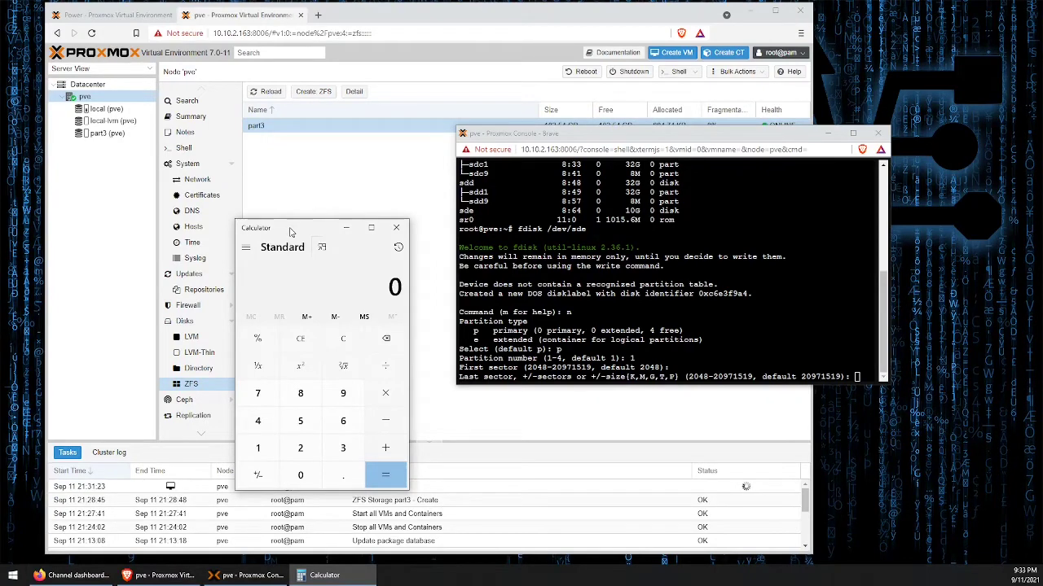
{"action": "type", "text": "20971519-2"}
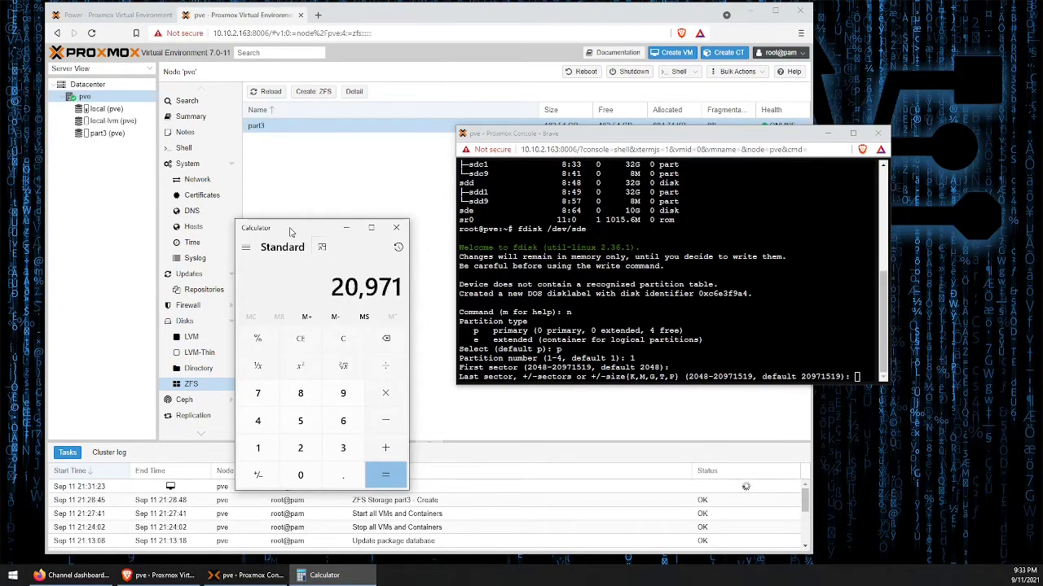
{"action": "key", "text": "Return"}
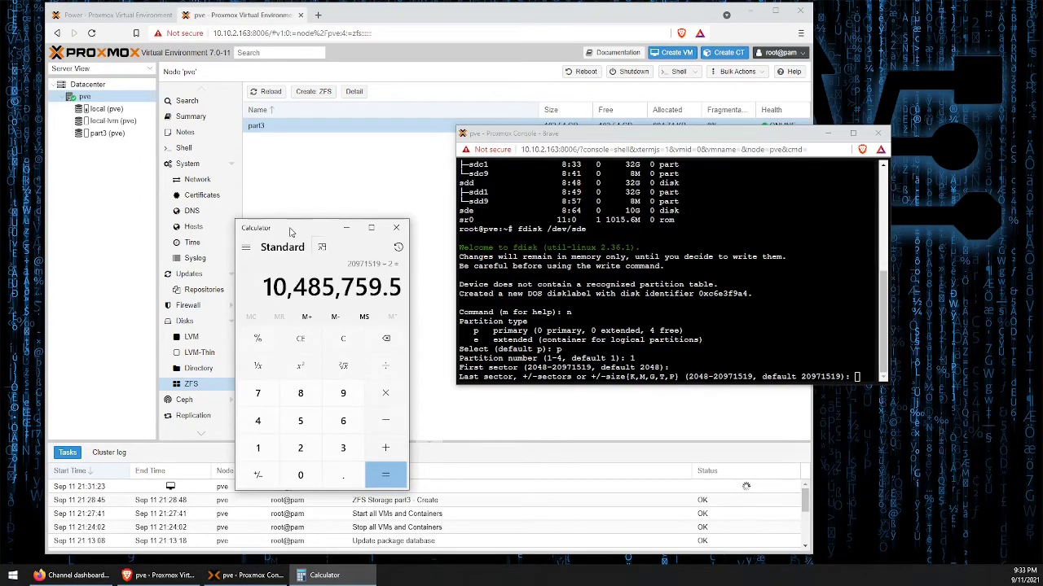
{"action": "left_click_drag", "start_coordinate": [290, 232], "coordinate": [900, 30]}
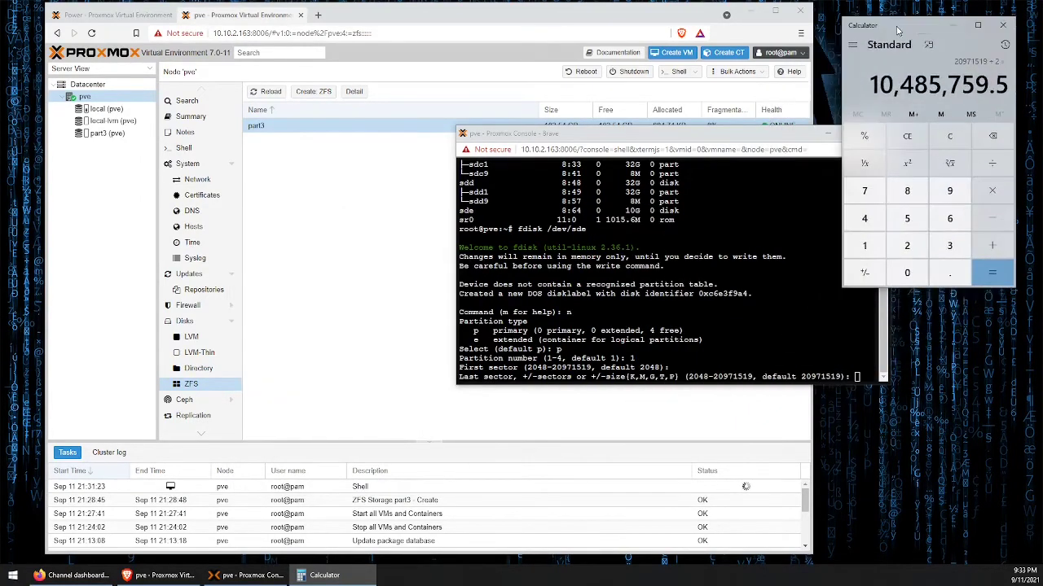
- Back in the console, set the last sector of partition 1 to 10485759
{"action": "left_click", "coordinate": [790, 135]}
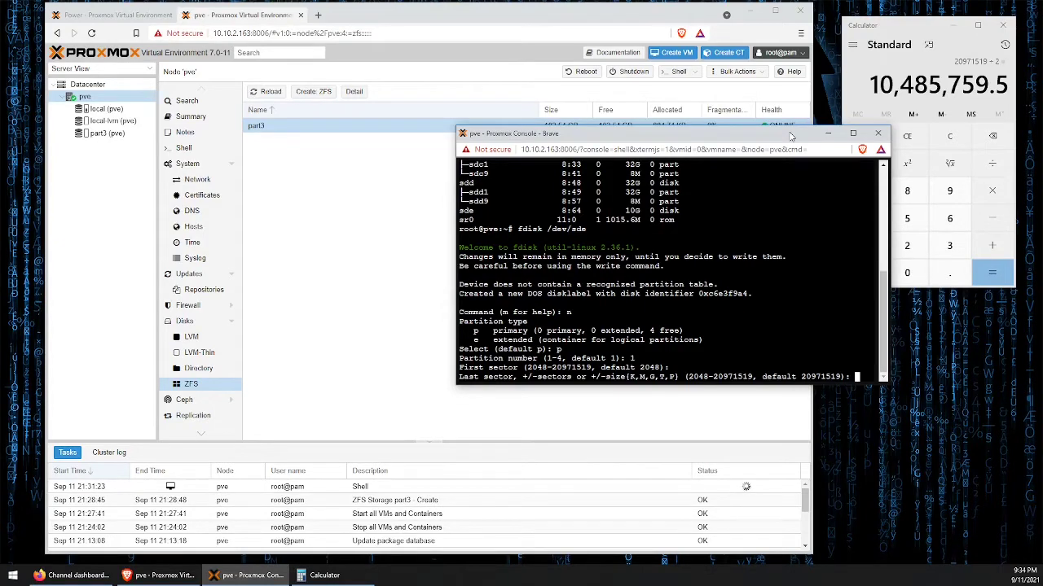
{"action": "type", "text": "10485"}
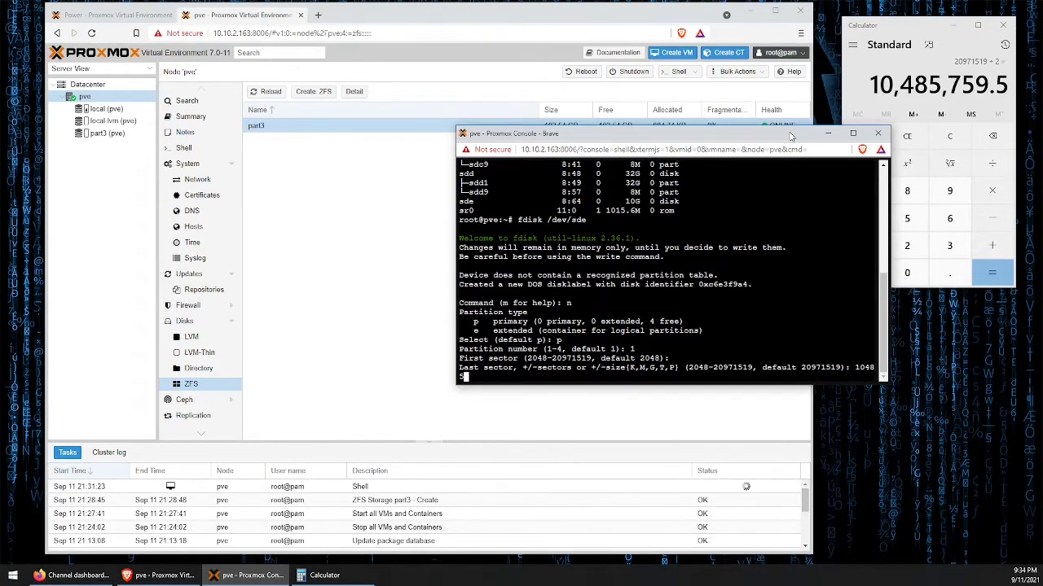
{"action": "type", "text": "759"}
{"action": "key", "text": "Return"}
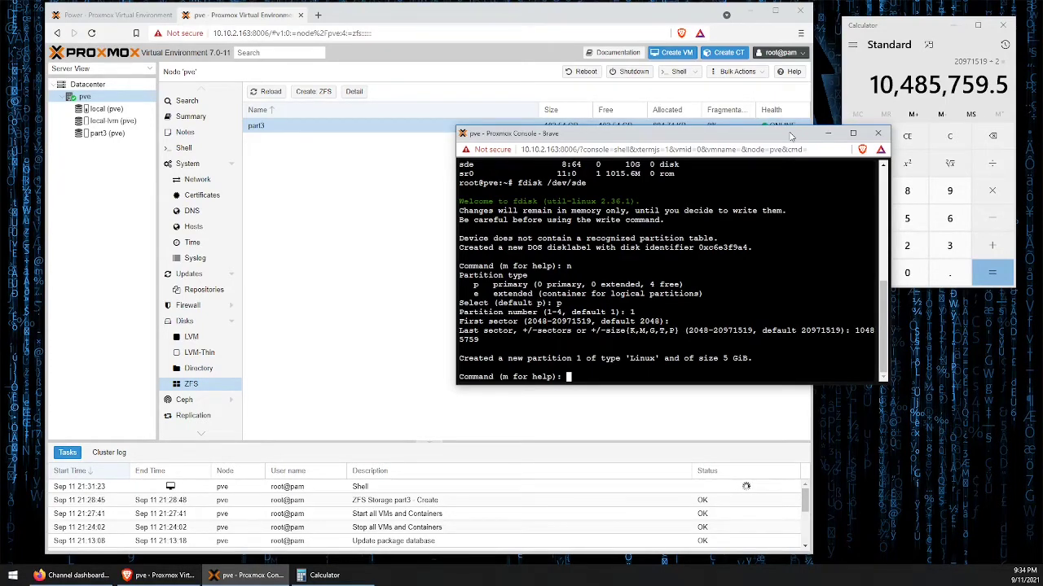
- Write the new partition table with partition 1 to /dev/sde and list the block devices with lsblk
{"action": "type", "text": "w"}
{"action": "key", "text": "Return"}
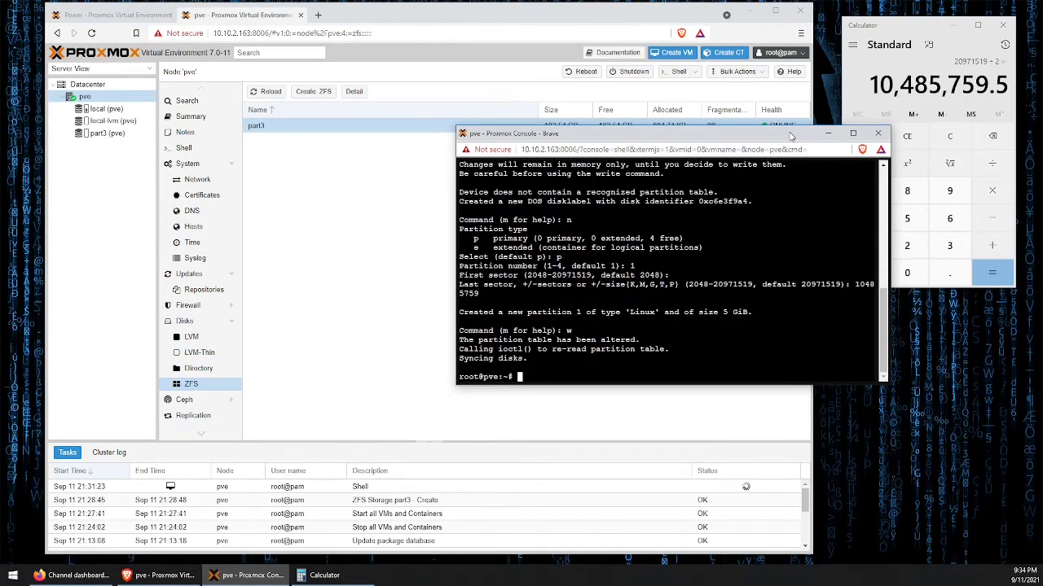
{"action": "type", "text": "lsblk"}
{"action": "key", "text": "Return"}
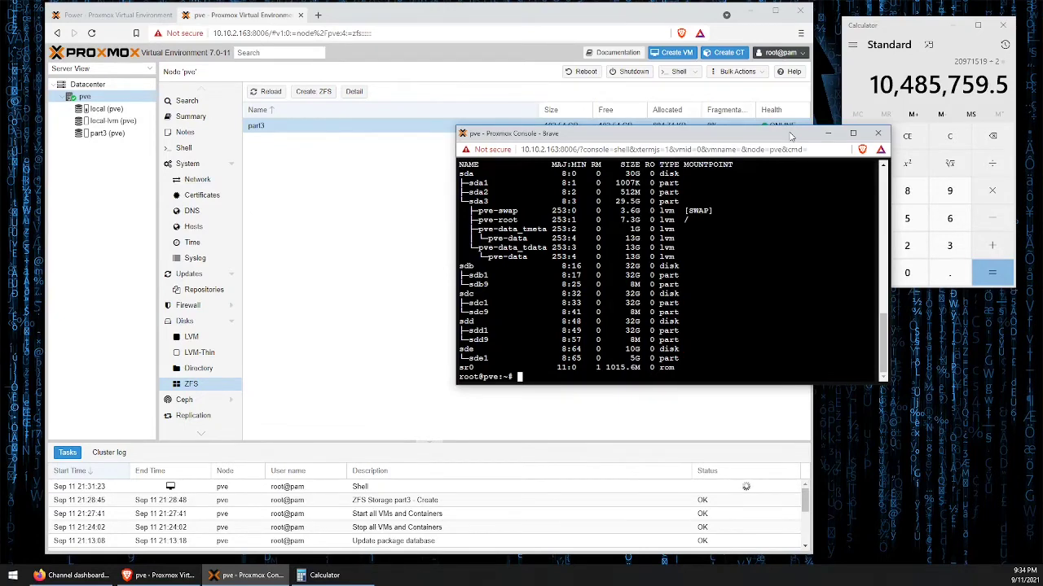
- Use fdisk on /dev/sde to create primary partition number 2 with the default first and last sectors
{"action": "type", "text": "fdisk /dev/sde"}
{"action": "key", "text": "Return"}
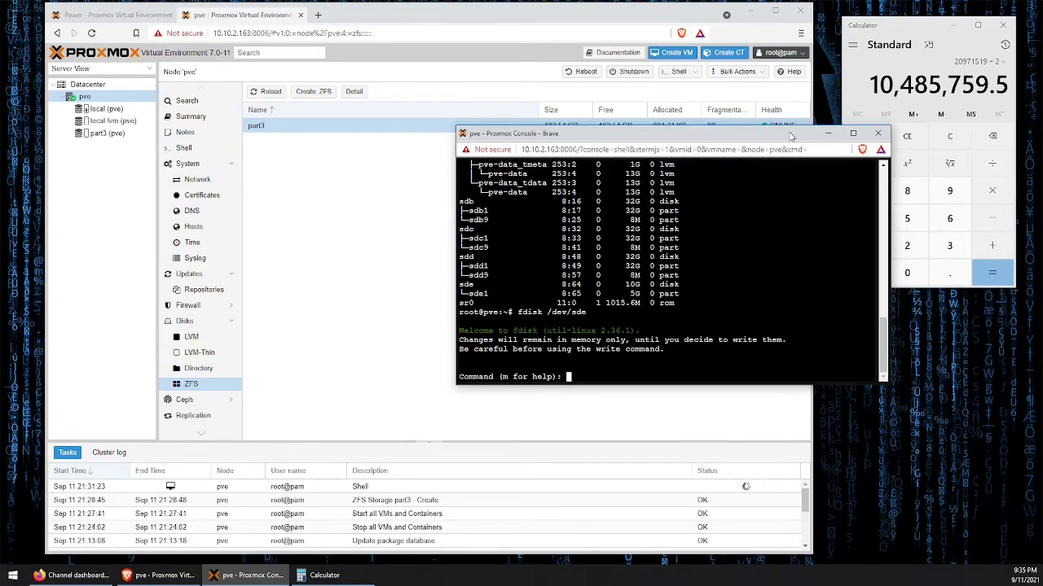
{"action": "type", "text": "n"}
{"action": "key", "text": "Return"}
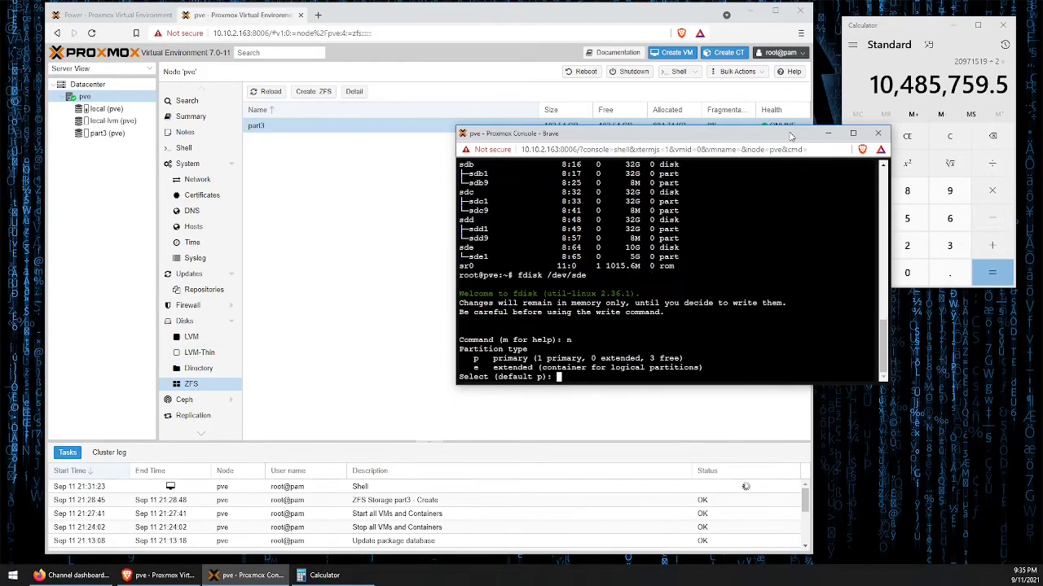
{"action": "type", "text": "p"}
{"action": "key", "text": "Return"}
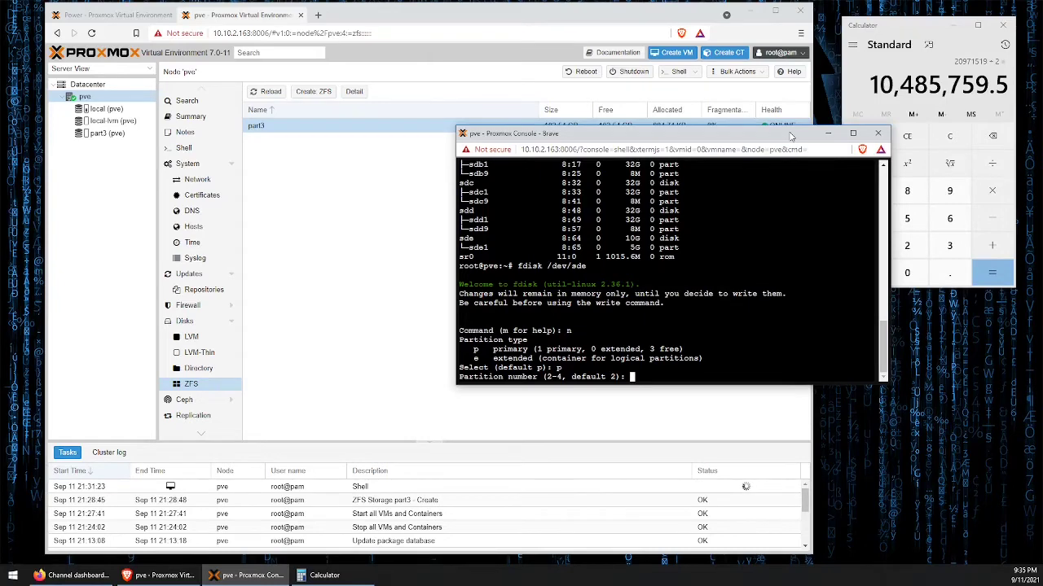
{"action": "type", "text": "2"}
{"action": "key", "text": "Return"}
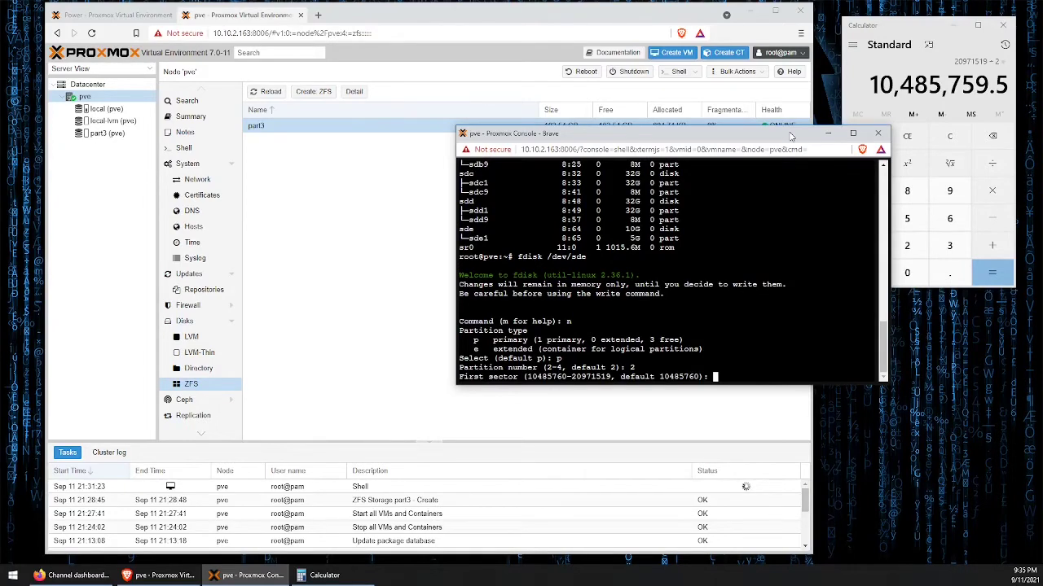
{"action": "key", "text": "Return"}
- Write partition 2 to the disk's partition table and list the block devices again
{"action": "key", "text": "Return"}
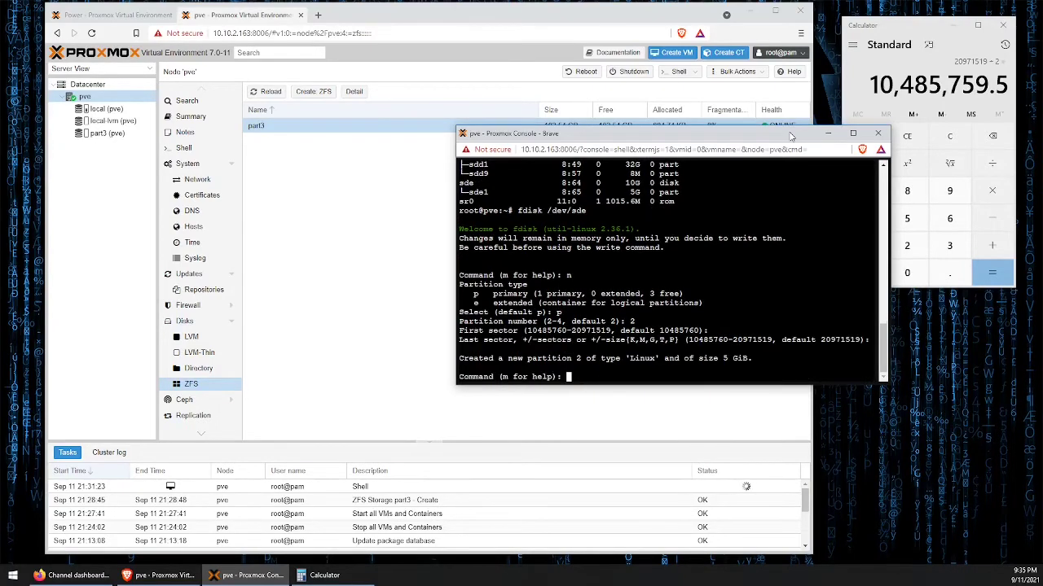
{"action": "type", "text": "w"}
{"action": "key", "text": "Return"}
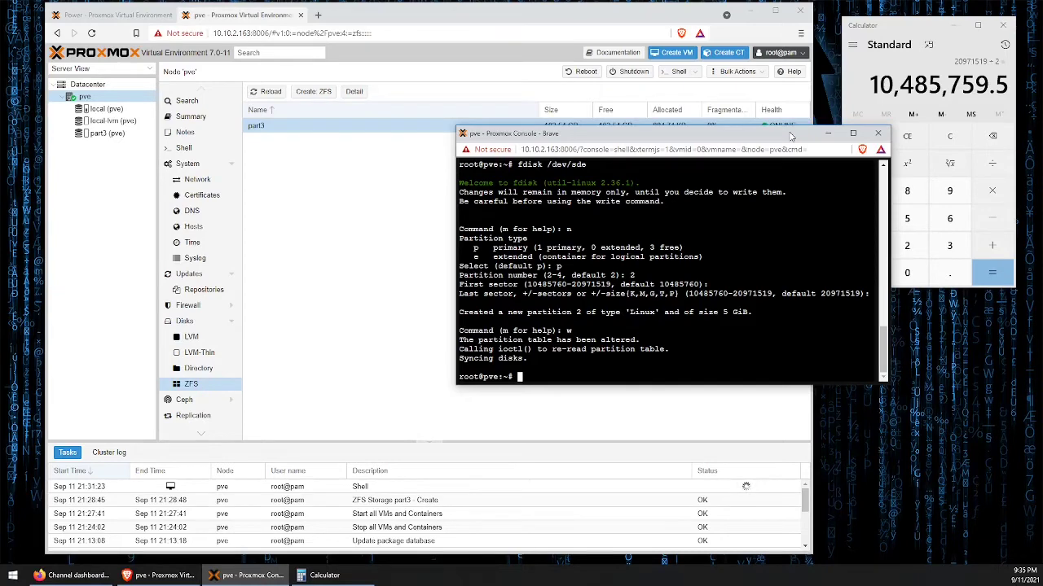
{"action": "type", "text": "lablk"}
{"action": "key", "text": "Return"}
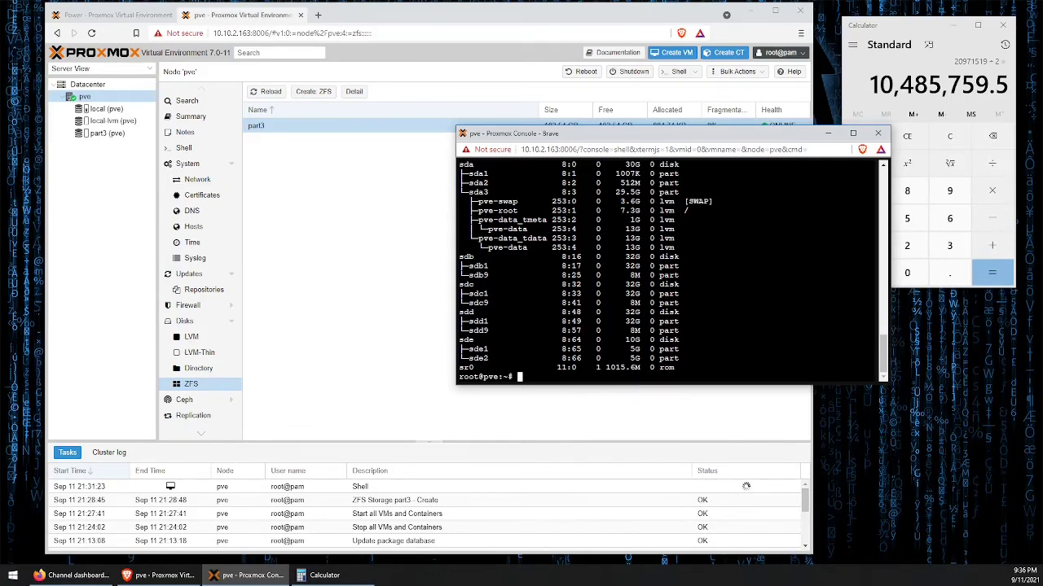
- Add partition sde1 as a log device to the part3 pool with zpool add
{"action": "type", "text": "zpool add part3 log sde1"}
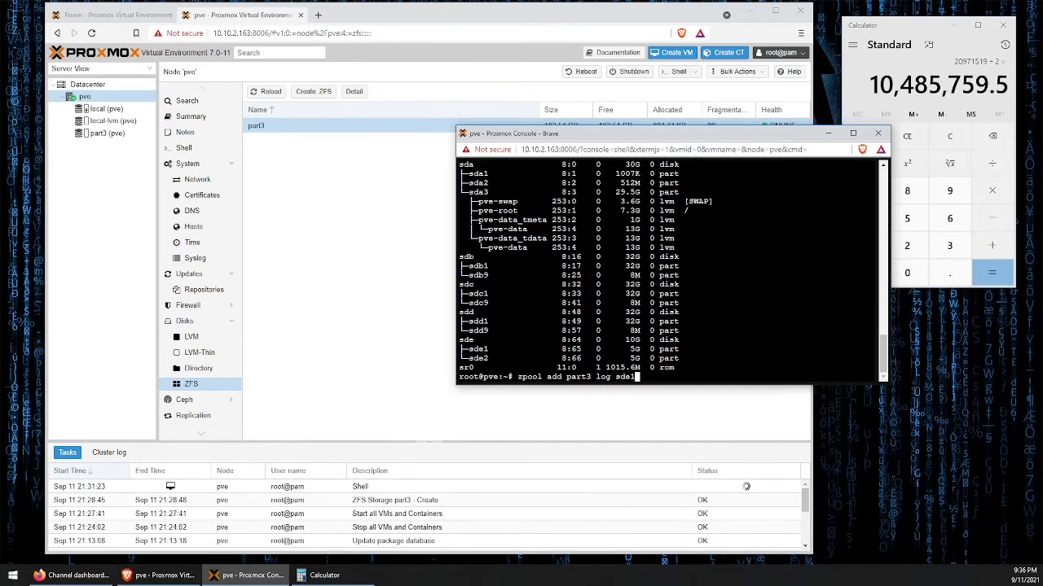
{"action": "key", "text": "Return"}
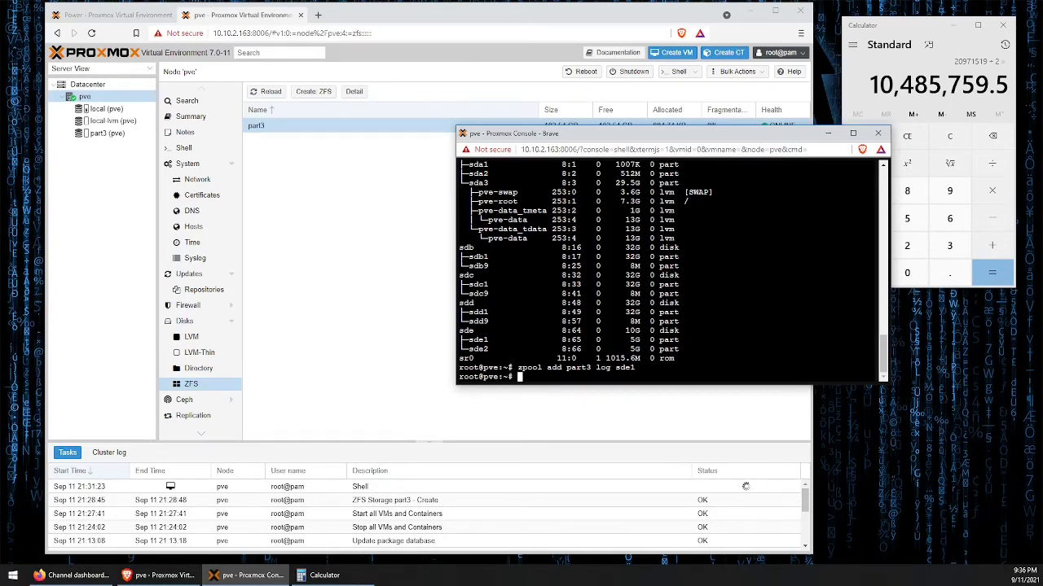
- Add partition sde2 as a cache device to the part3 pool with zpool add
{"action": "type", "text": "zpool add part3 cache sde2"}
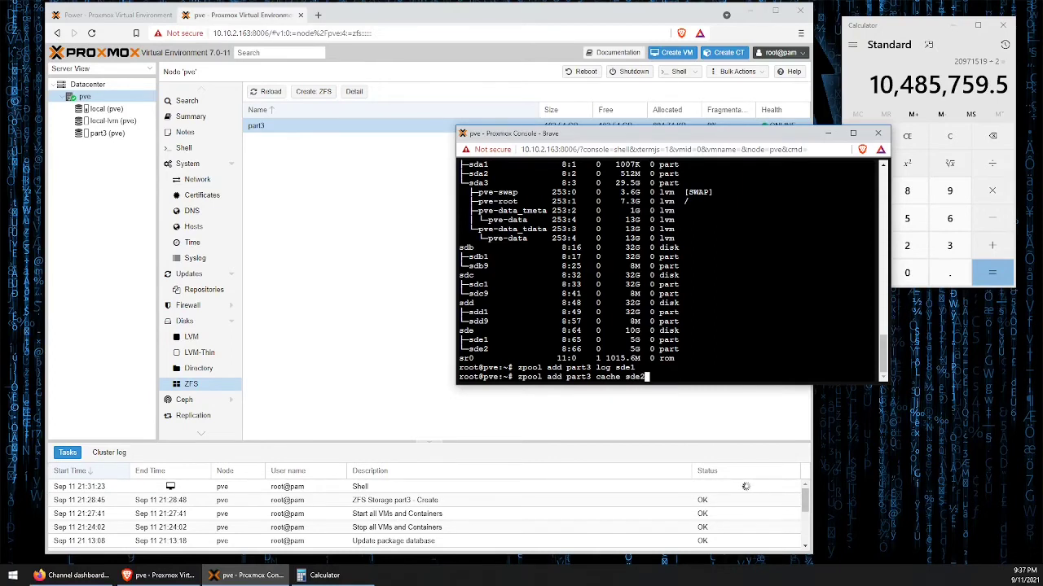
{"action": "key", "text": "Return"}
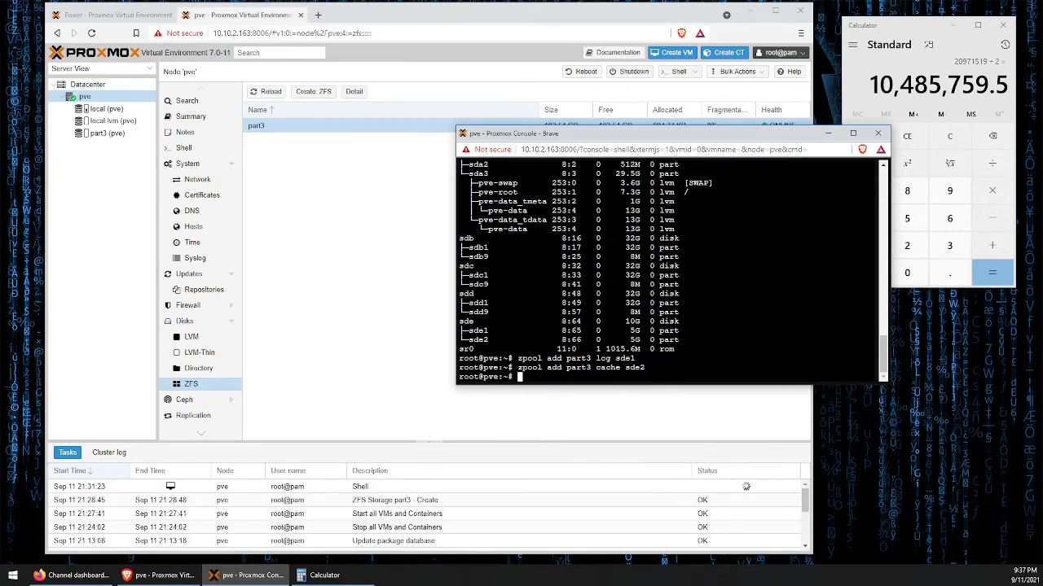
- Return to the node's ZFS page and examine the part3 pool details for the log and cache devices
{"action": "left_click", "coordinate": [584, 14]}
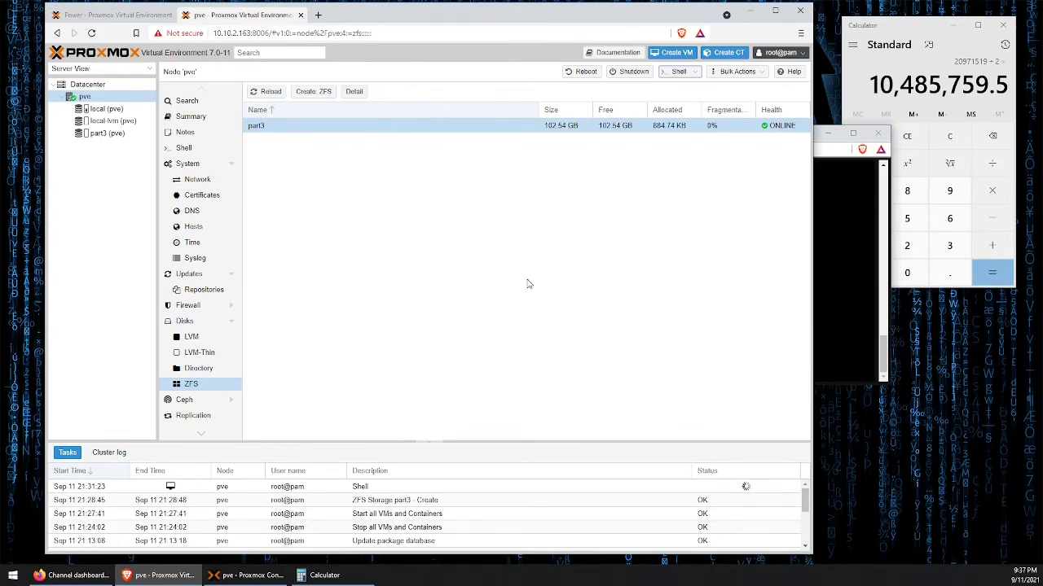
{"action": "left_click", "coordinate": [355, 94]}
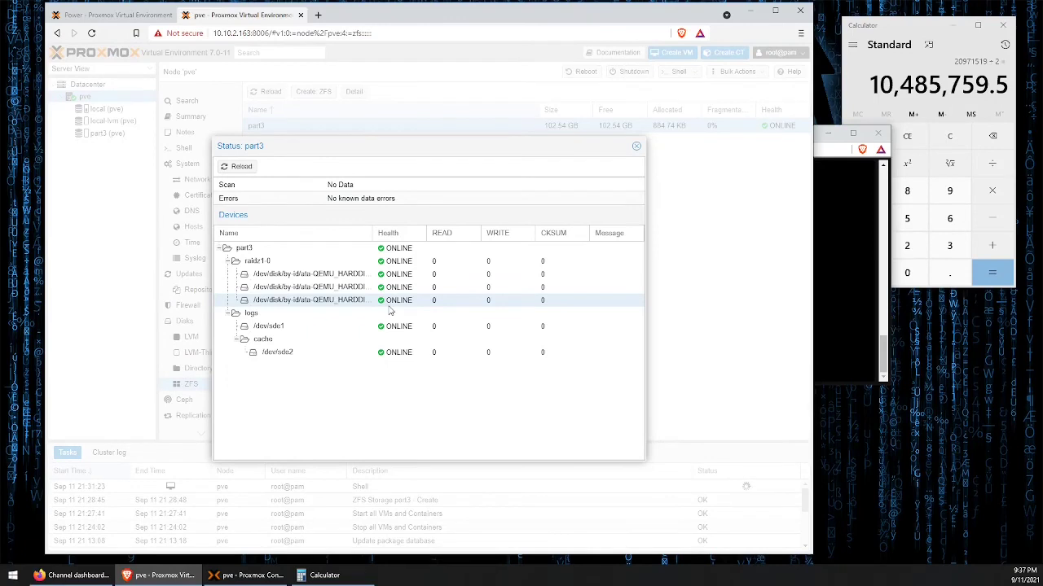